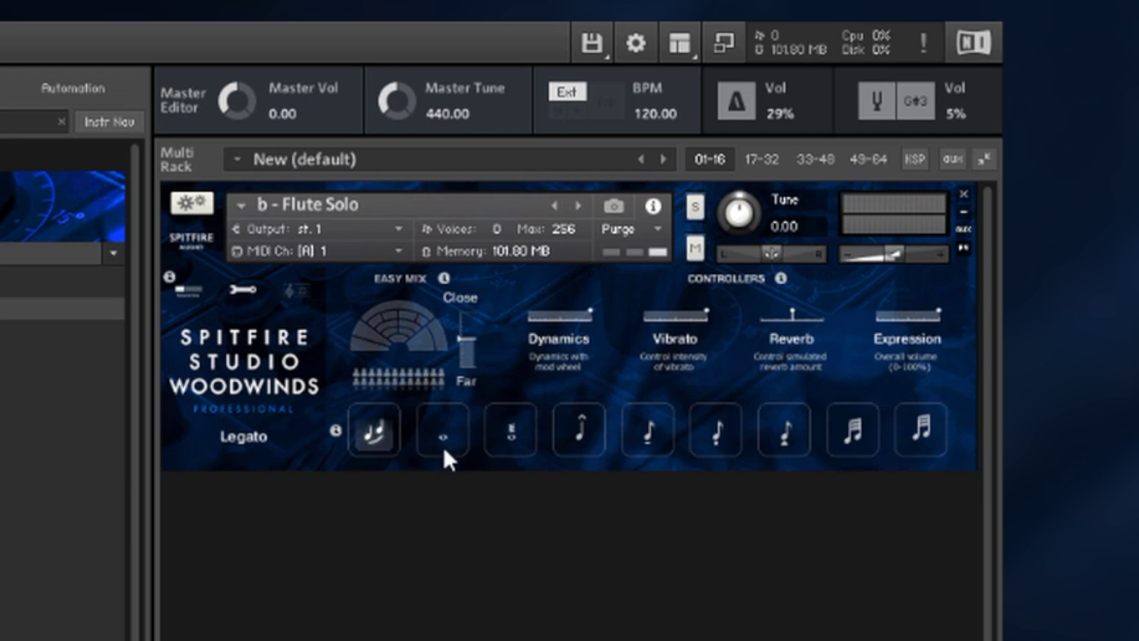
Move the Easy Mix balance fully towards Far and show the individual microphone mix controls.
left_click_drag(463, 345, 482, 394)
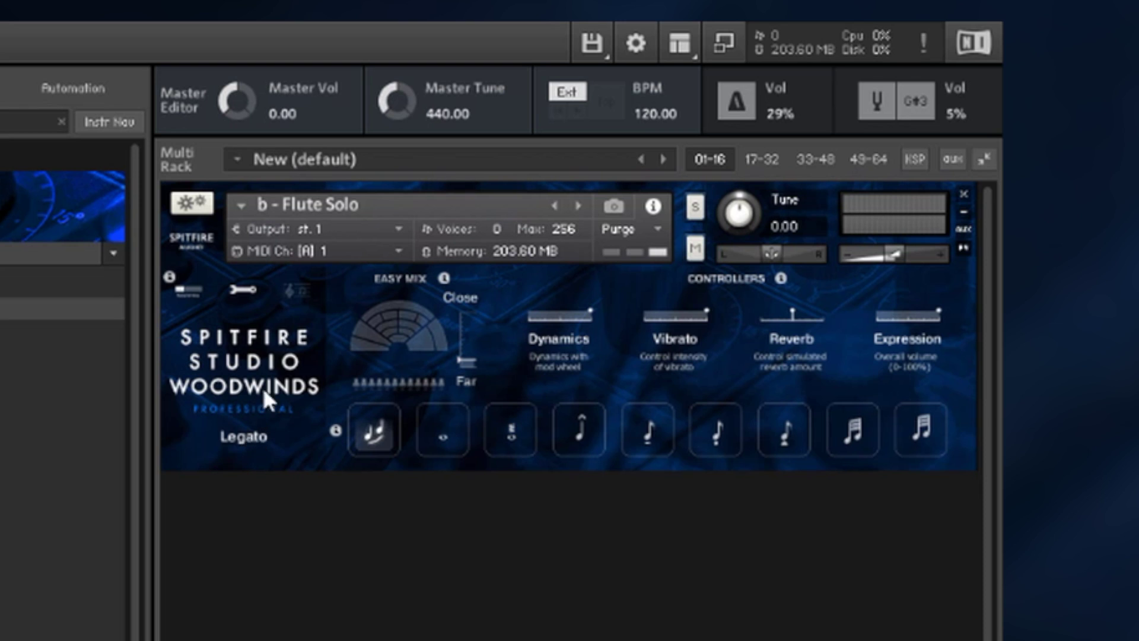
left_click(244, 290)
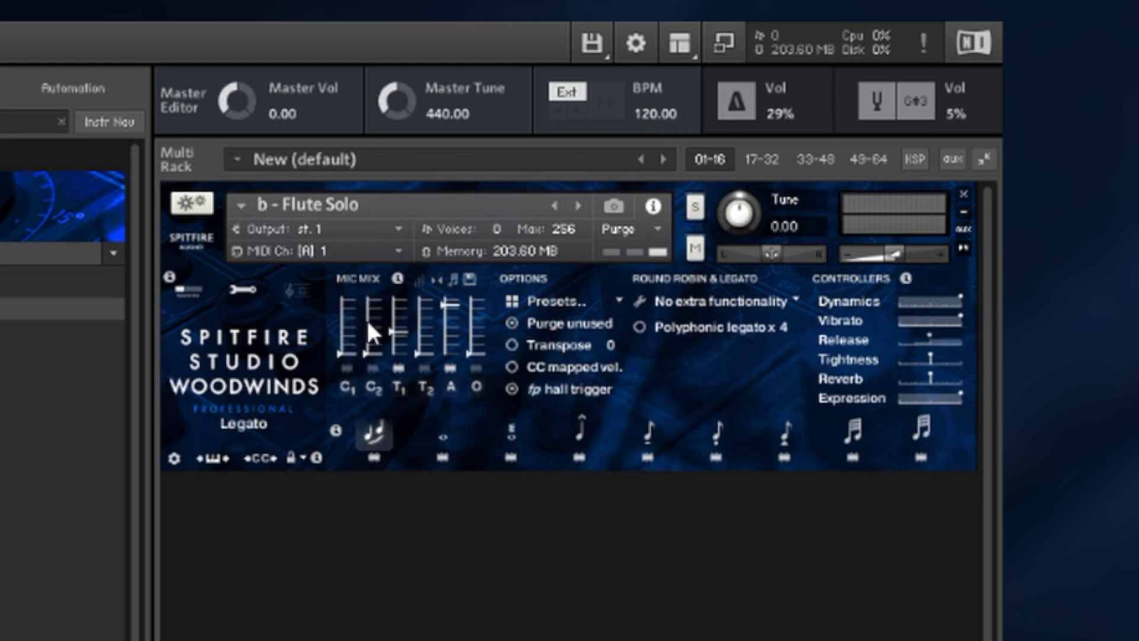
Raise the C2 microphone level, lower it back to minimum, and view that microphone's output routing options.
left_click_drag(372, 335, 371, 316)
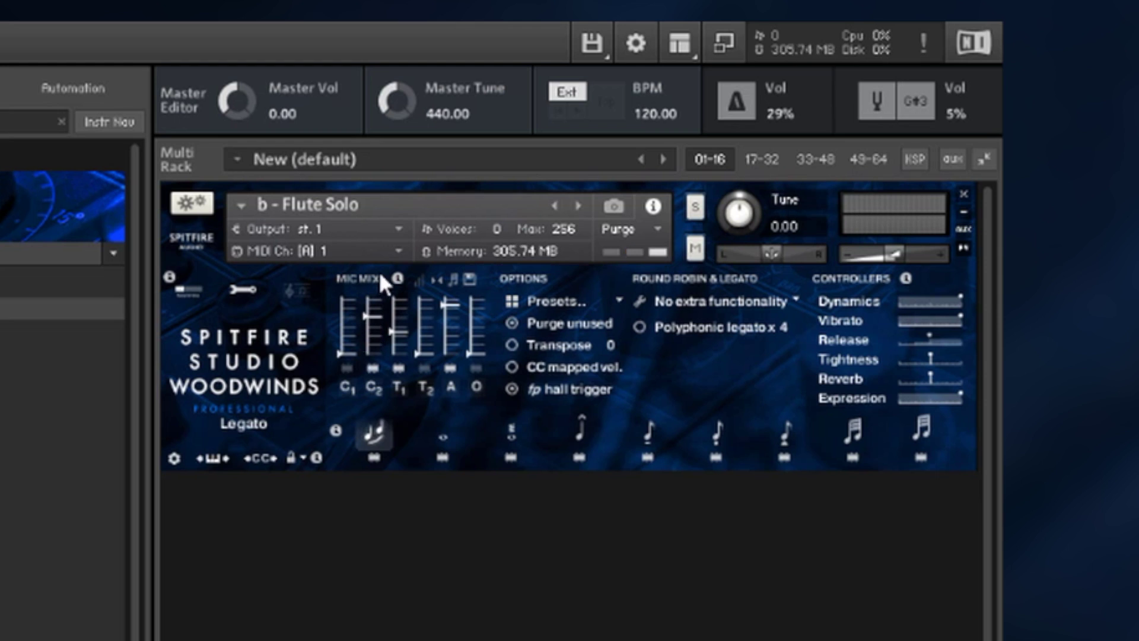
left_click_drag(379, 272, 380, 340)
left_click(374, 385)
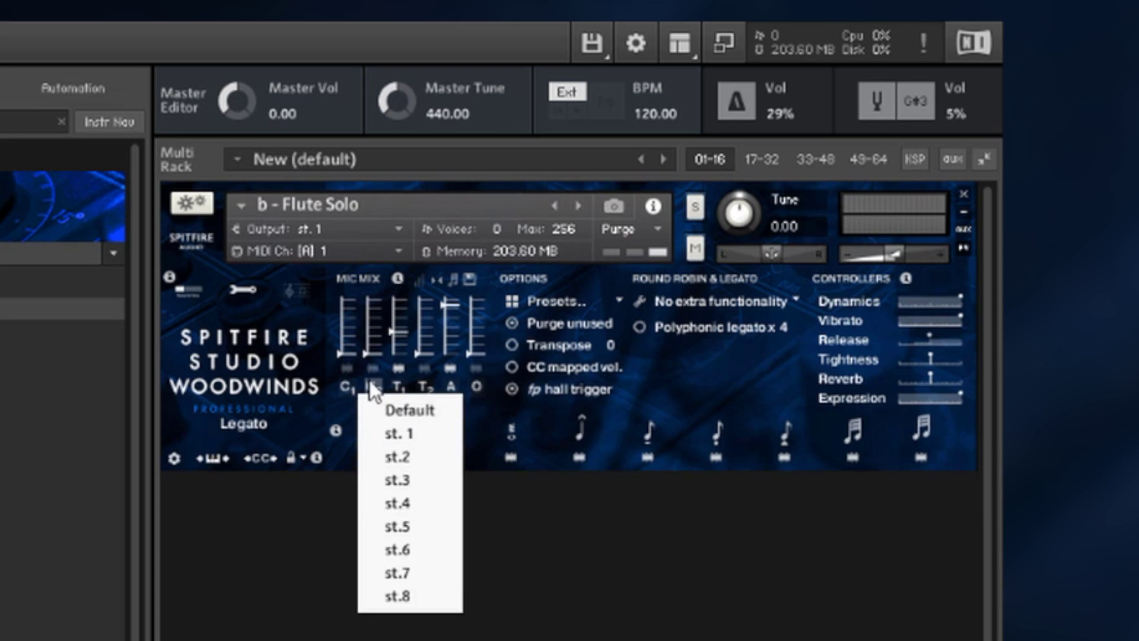
left_click(363, 386)
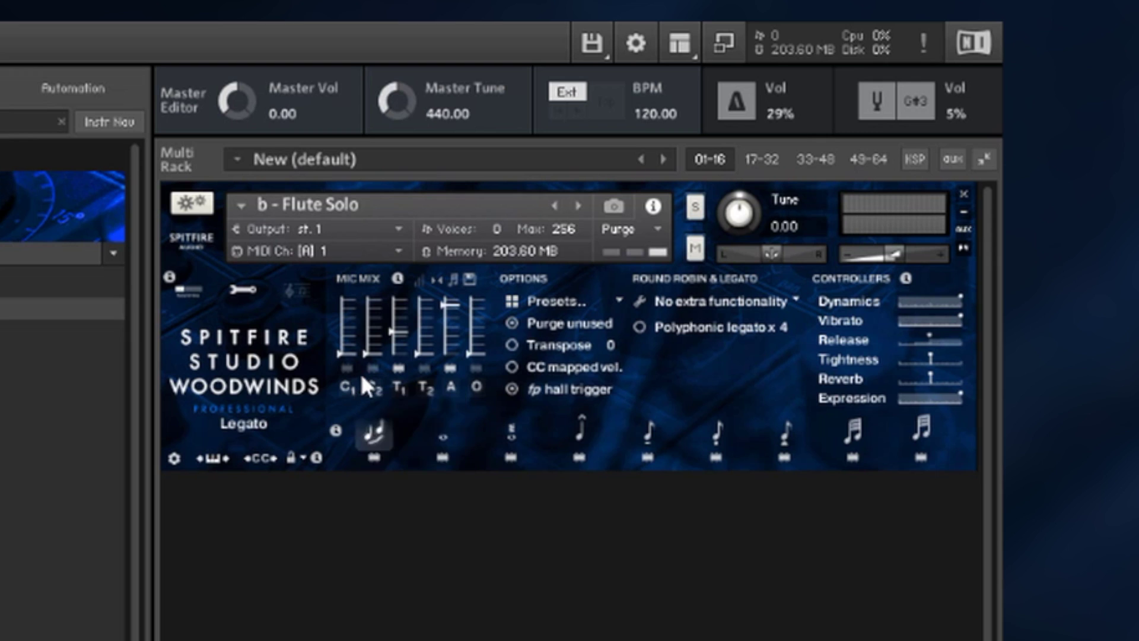
Examine the available velocity curves and the stereo width and pan controls of the microphone mix.
left_click(418, 279)
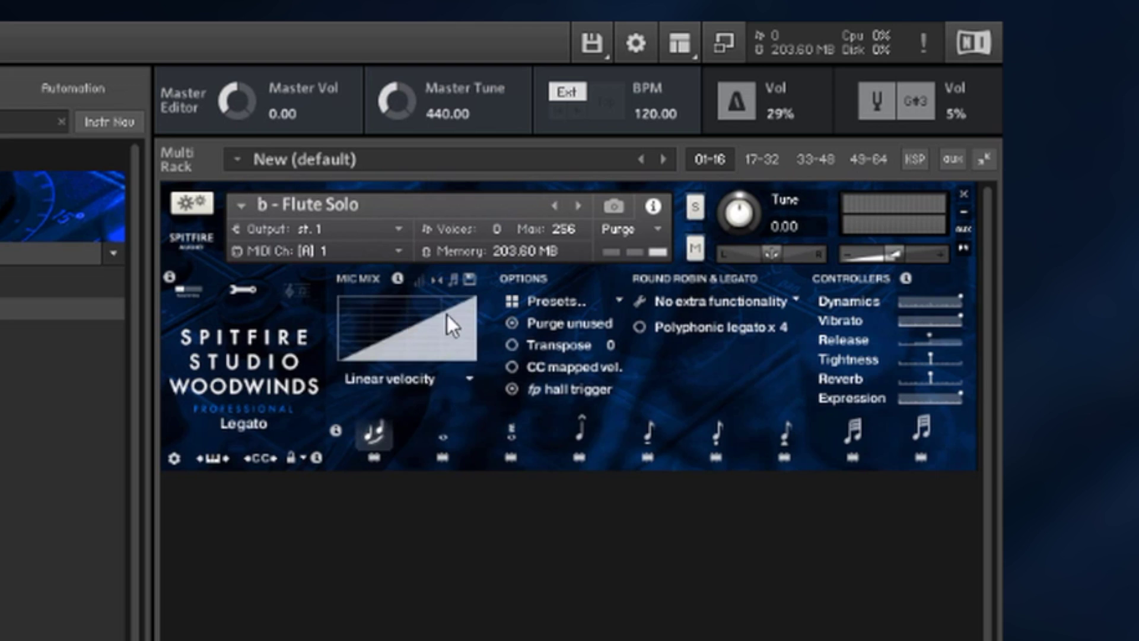
left_click(432, 377)
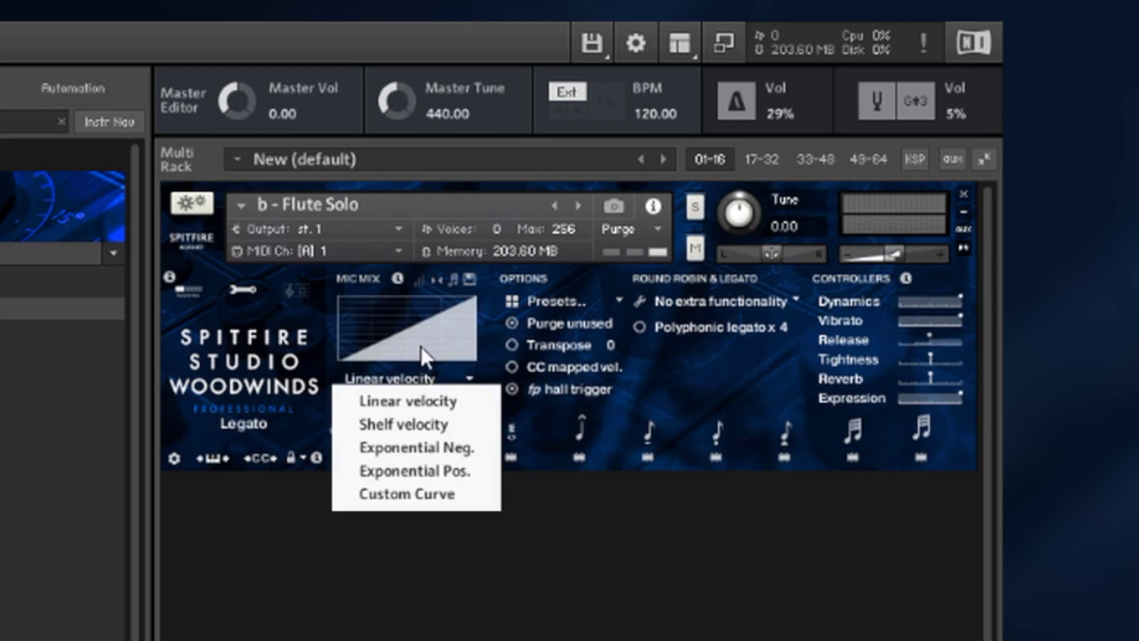
left_click(416, 280)
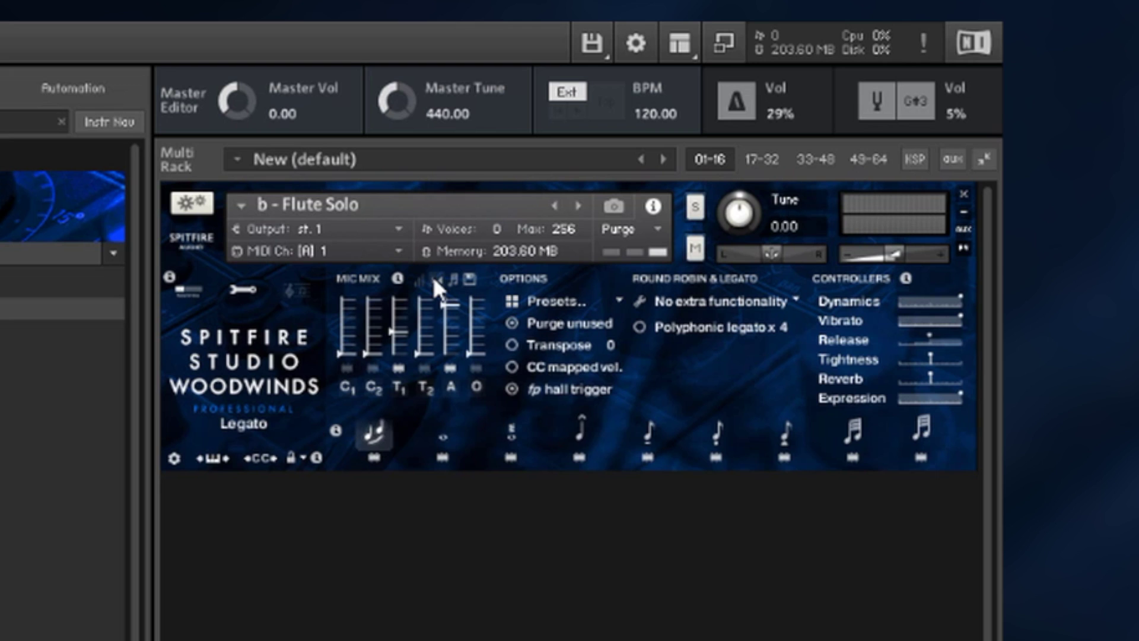
left_click(433, 279)
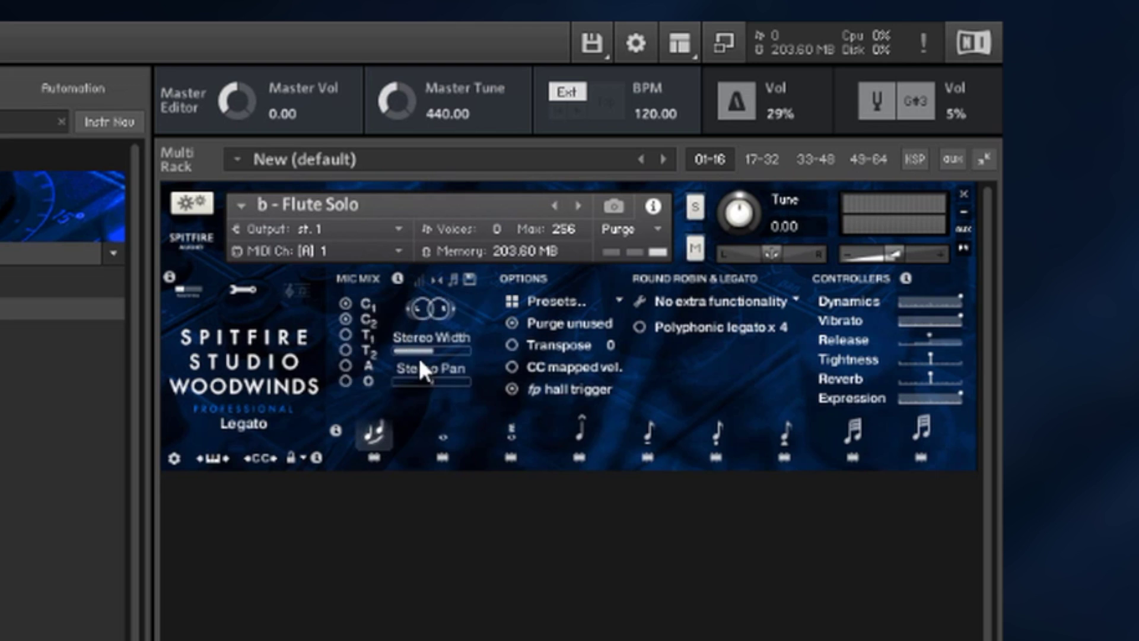
left_click_drag(428, 377, 438, 351)
left_click(437, 279)
Compare the microphone mixes of the Long Flutter and Long articulations, finishing on Long.
left_click(510, 432)
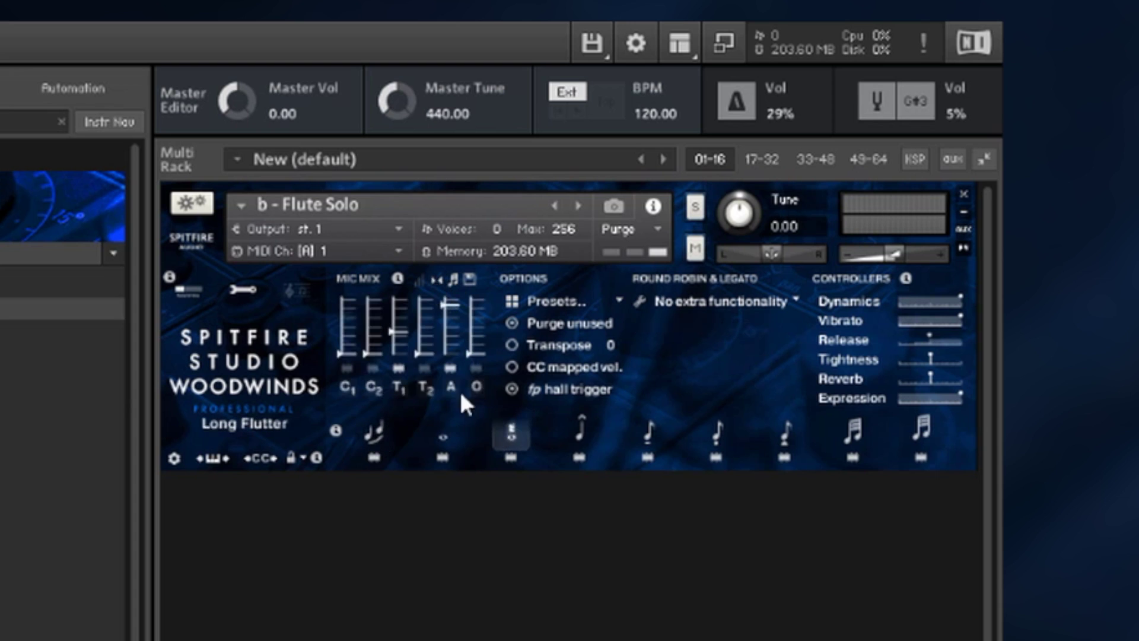
left_click(446, 433)
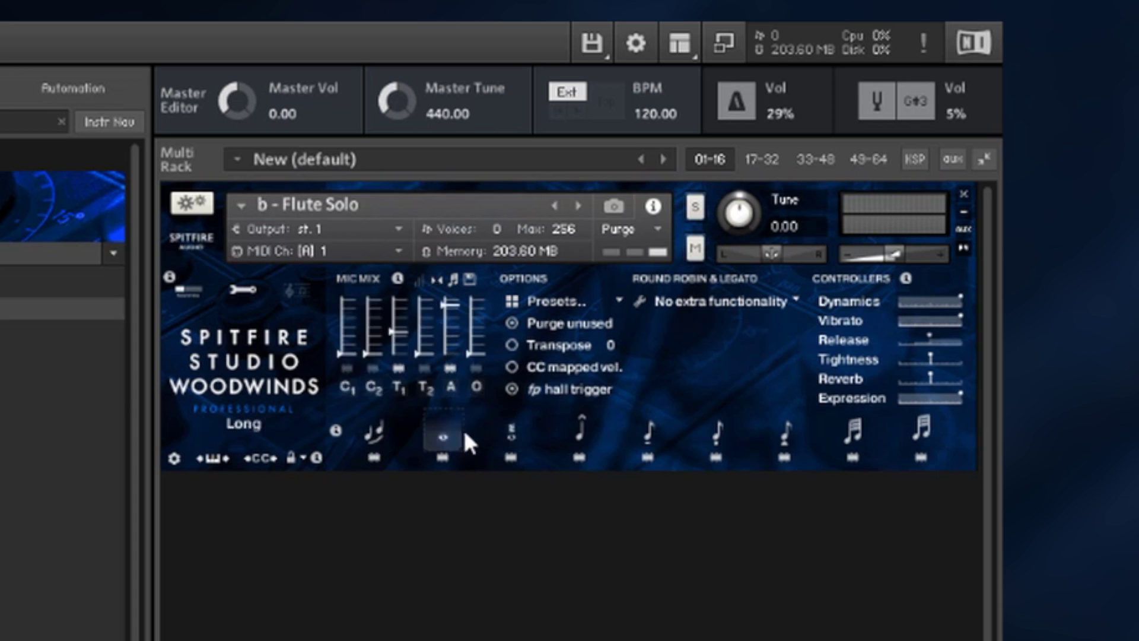
left_click(510, 433)
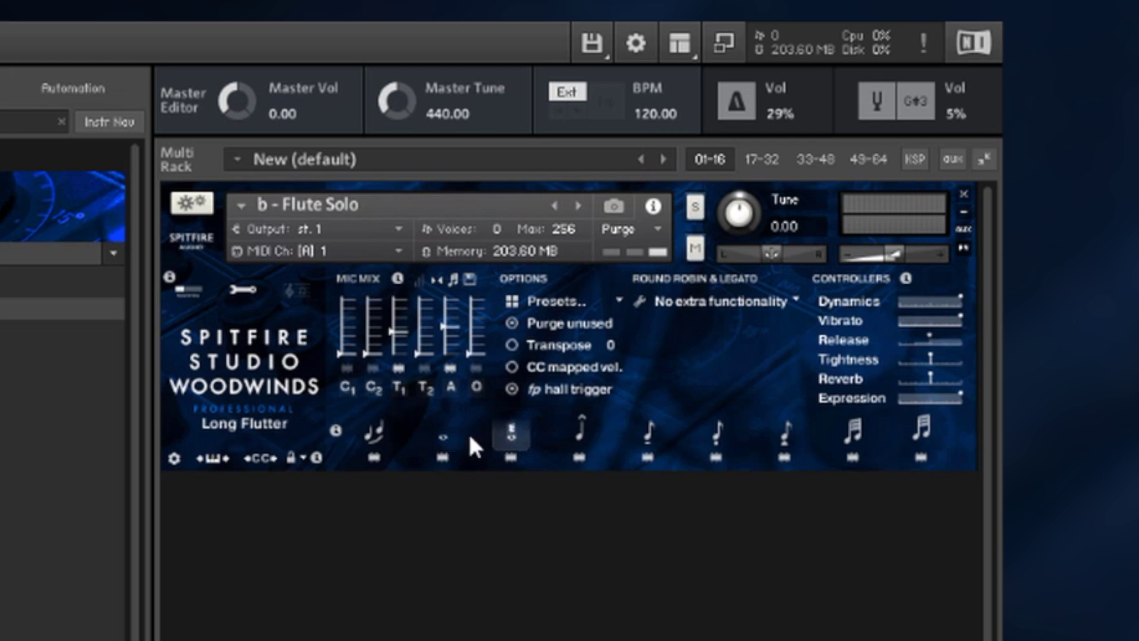
left_click(449, 432)
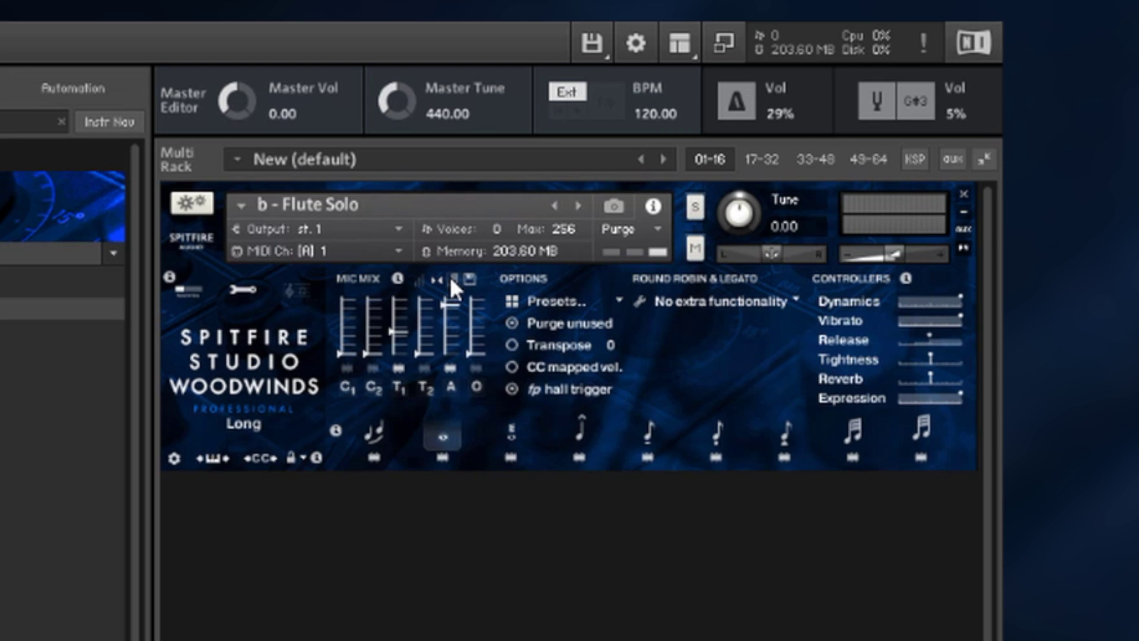
Review the commands for managing mix settings and the list of articulation loading presets.
left_click(468, 277)
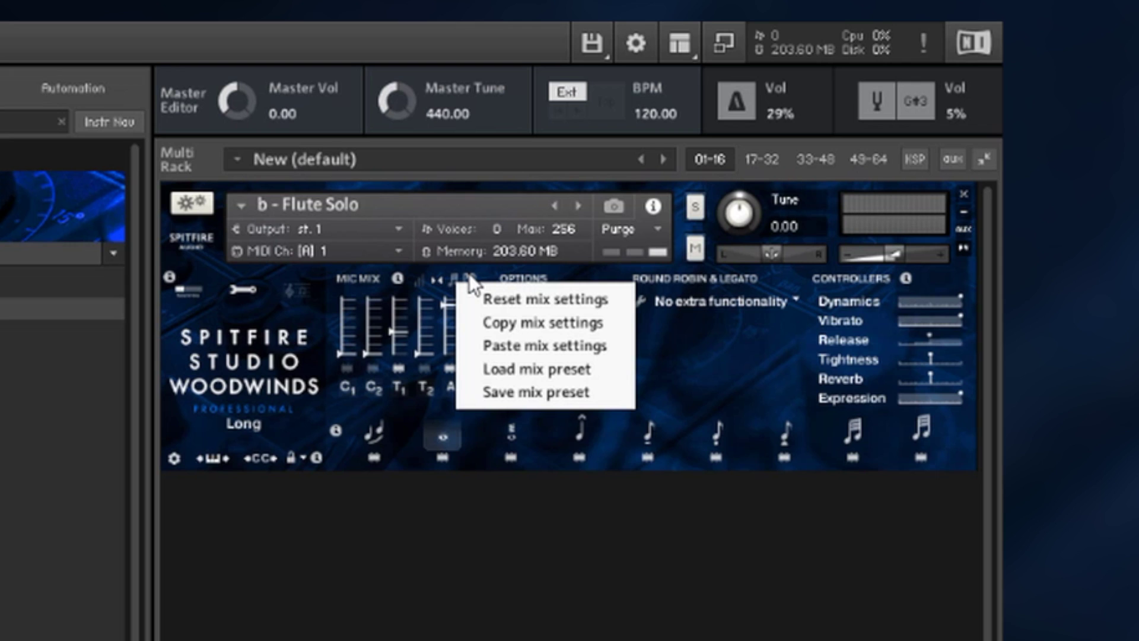
left_click(503, 257)
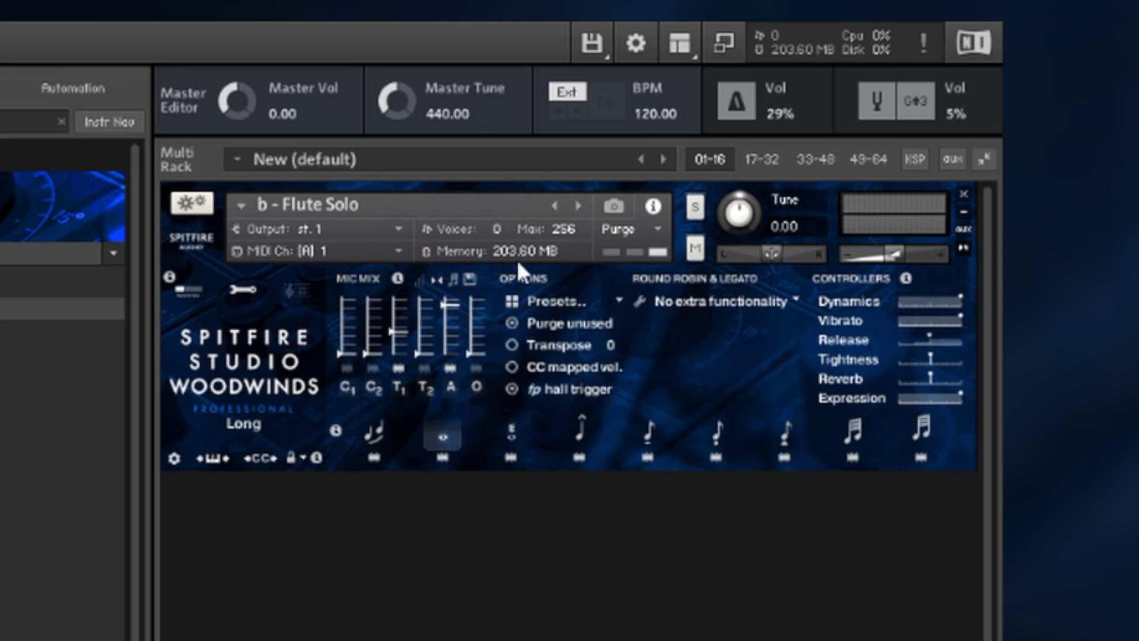
left_click(566, 301)
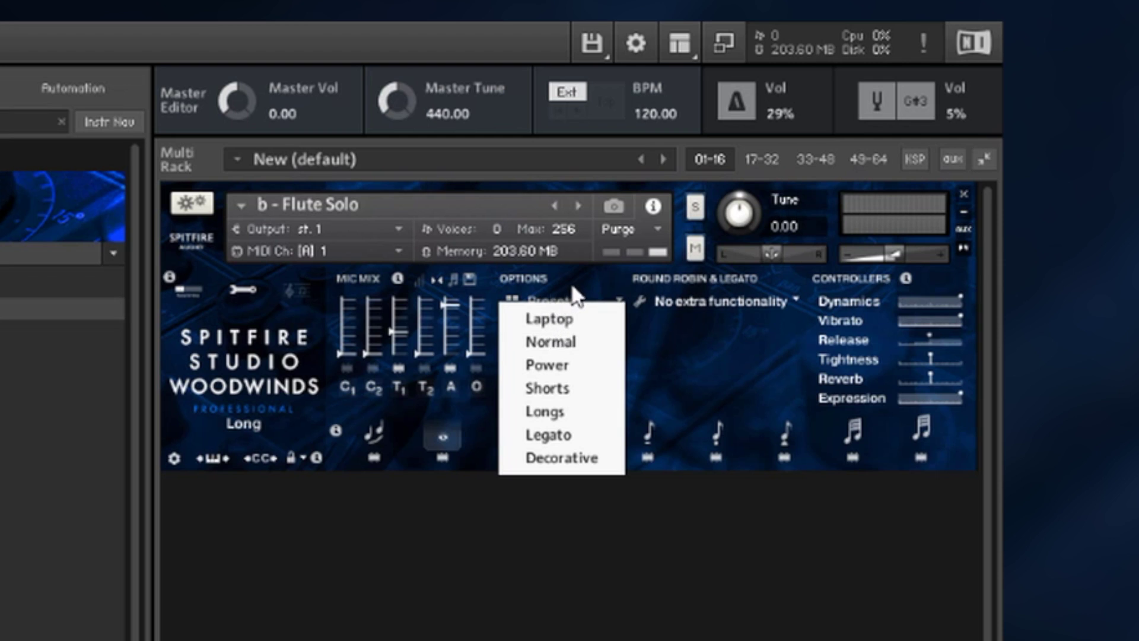
left_click(573, 295)
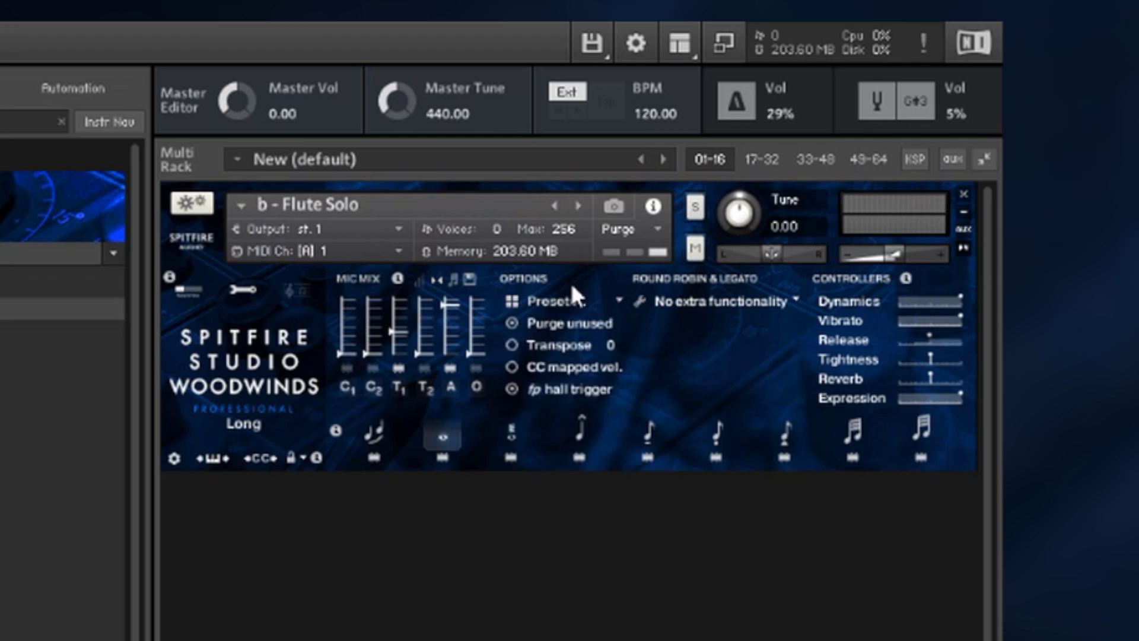
Turn the Purge unused option off and on again.
left_click(551, 318)
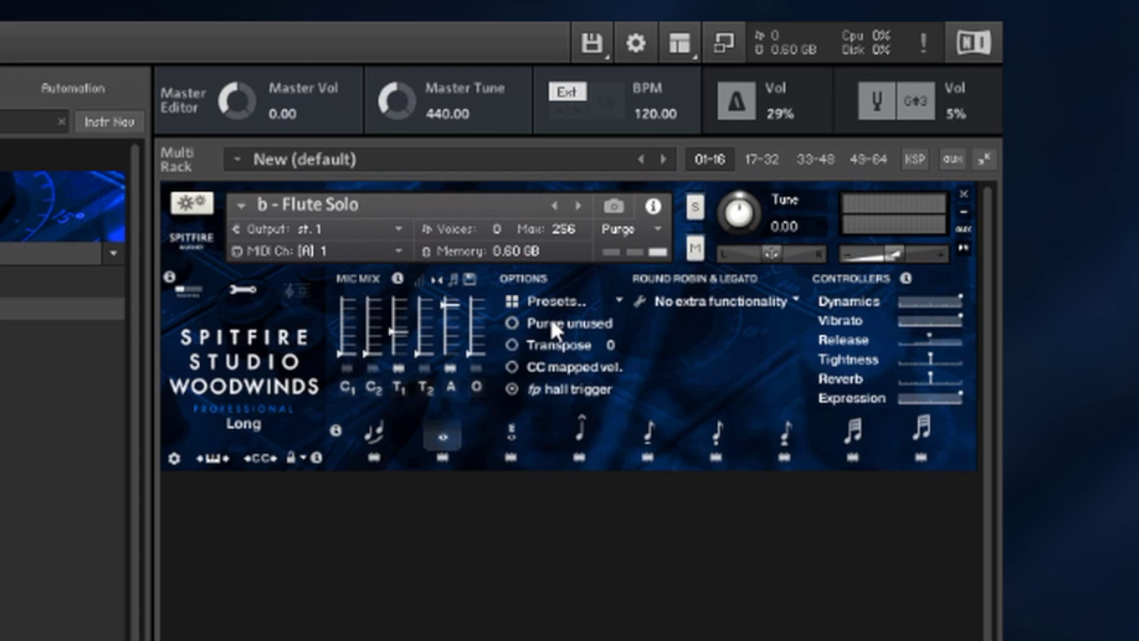
left_click(551, 318)
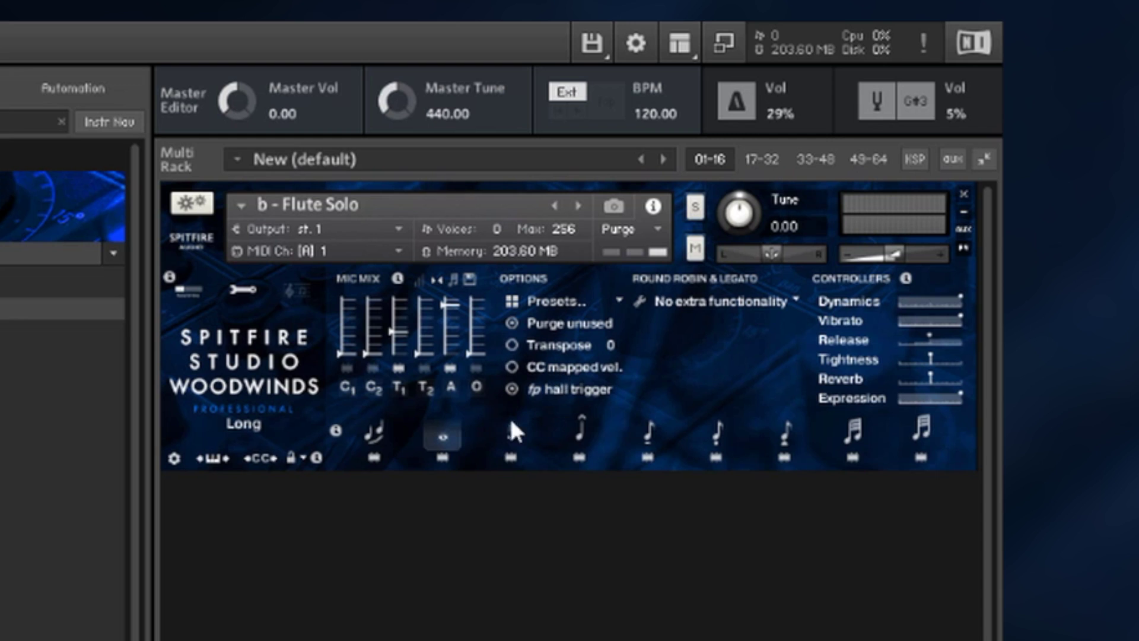
Select the Marcato articulation and review the extra round robin functionality options.
left_click(579, 429)
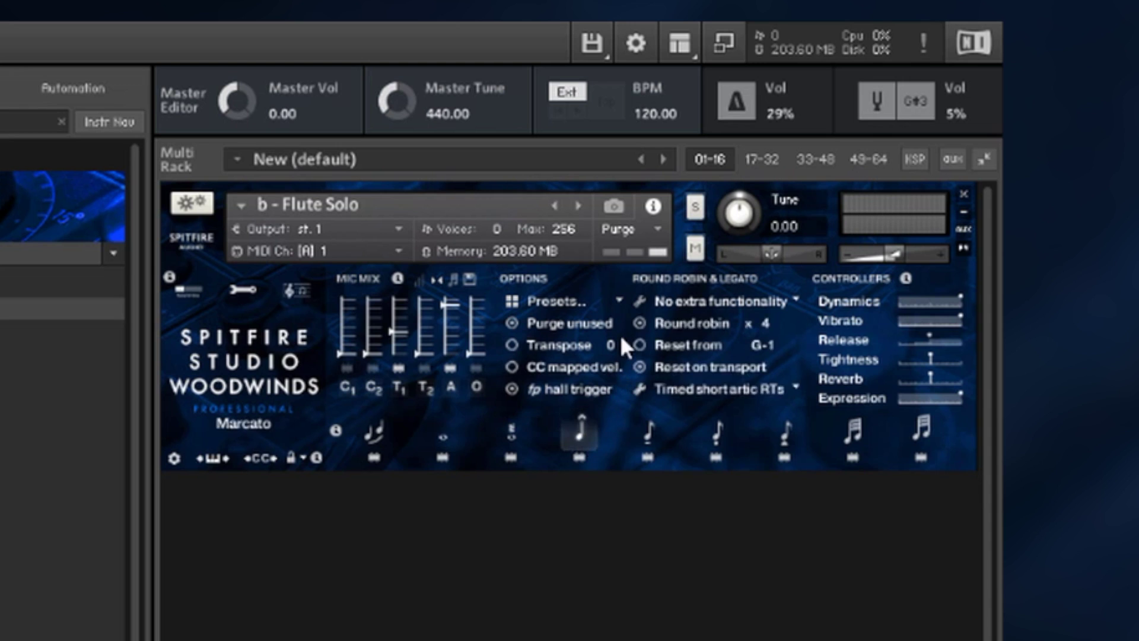
left_click(720, 302)
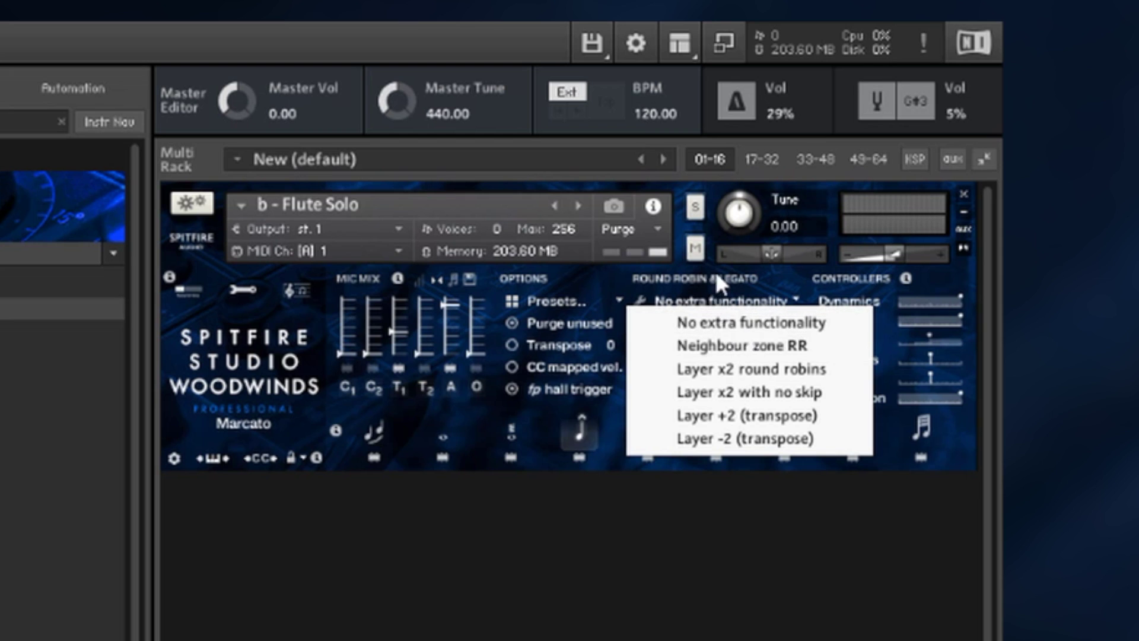
left_click(701, 301)
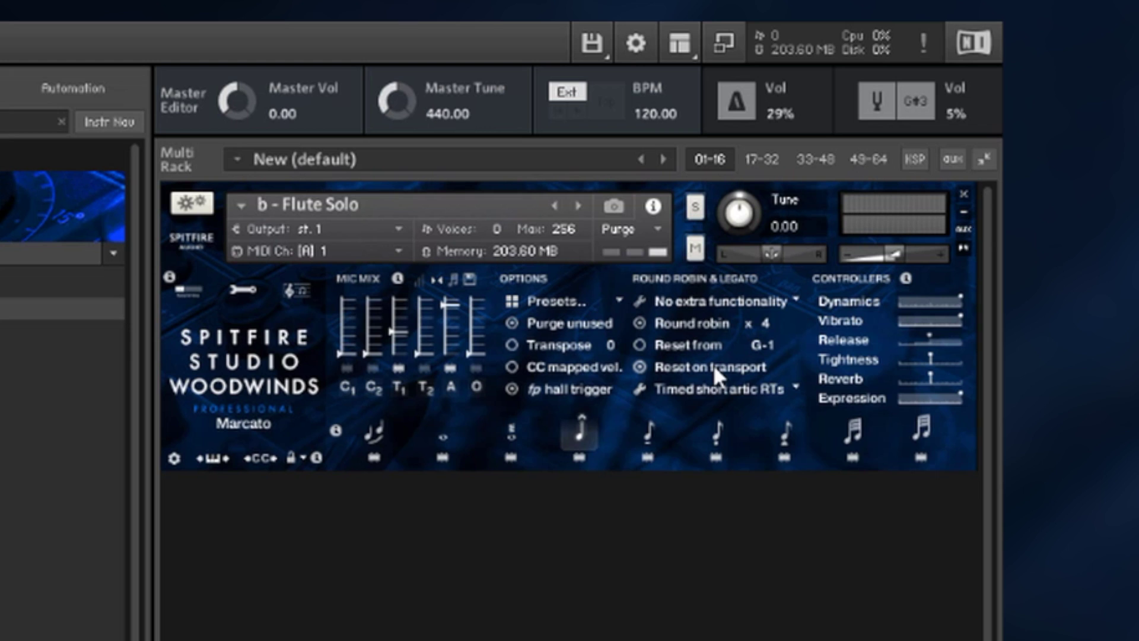
Select the Legato articulation and review the MIDI CC automation and articulation locking options.
left_click(380, 433)
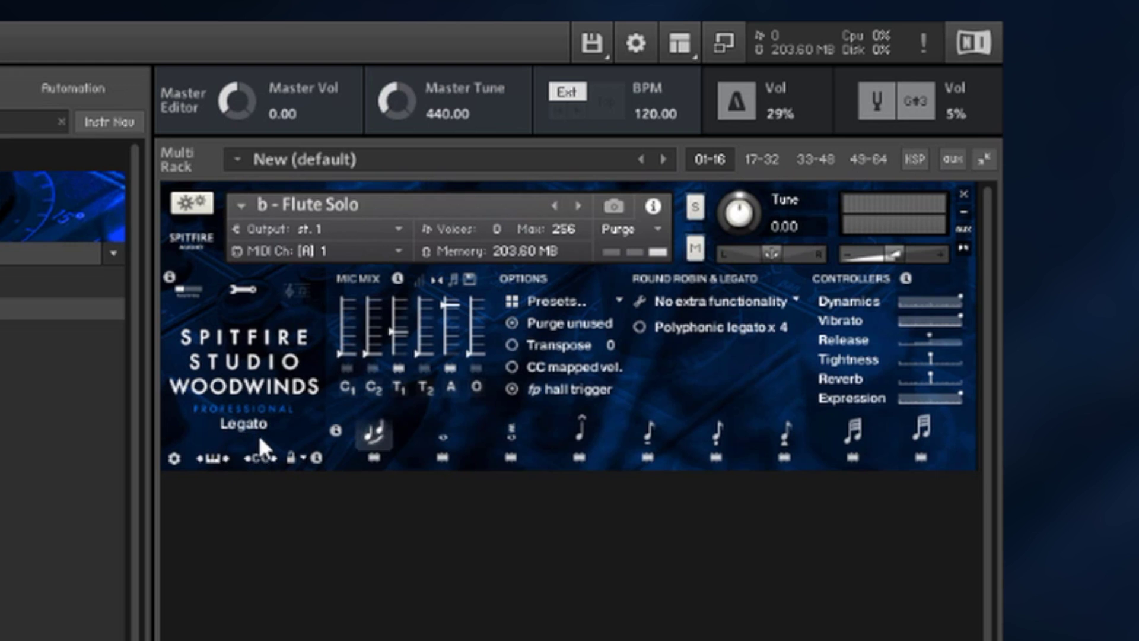
right_click(261, 454)
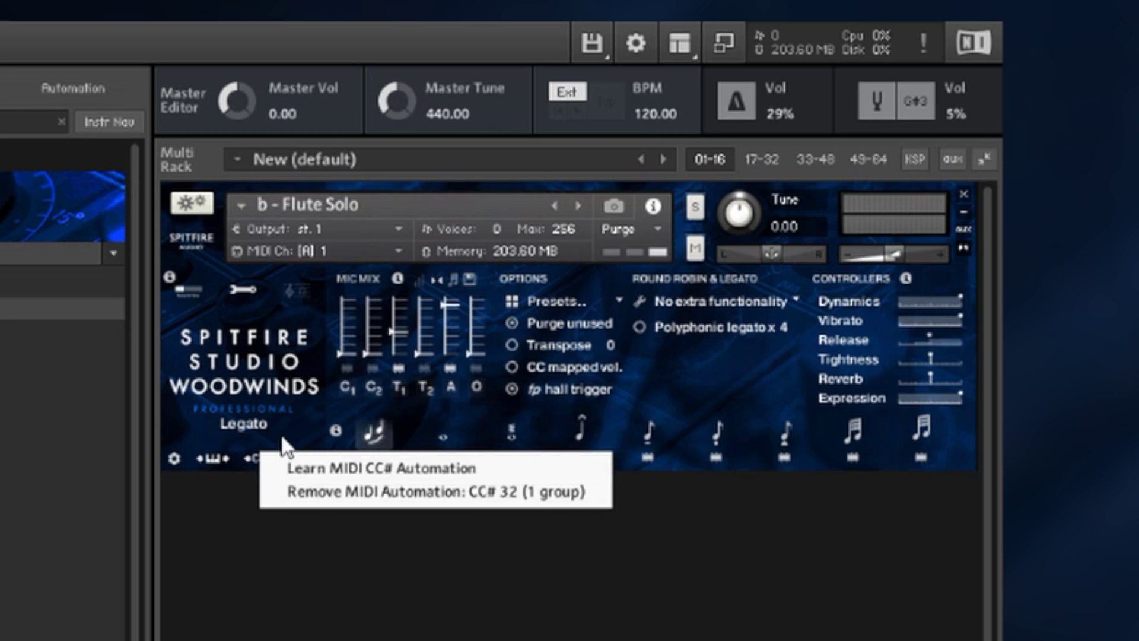
left_click(283, 440)
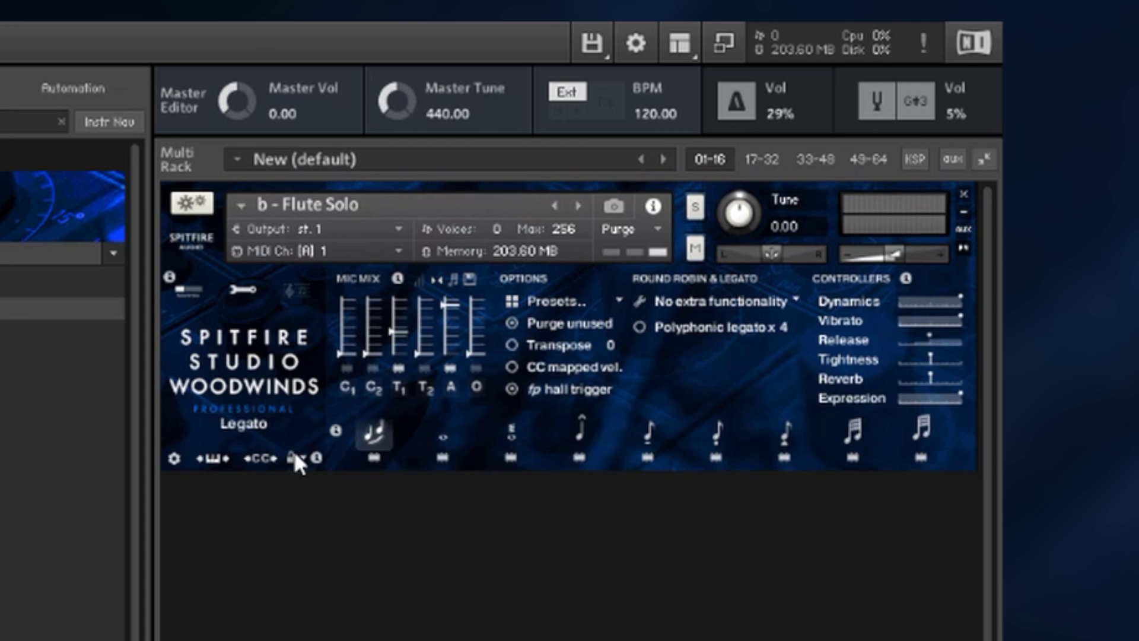
left_click(296, 455)
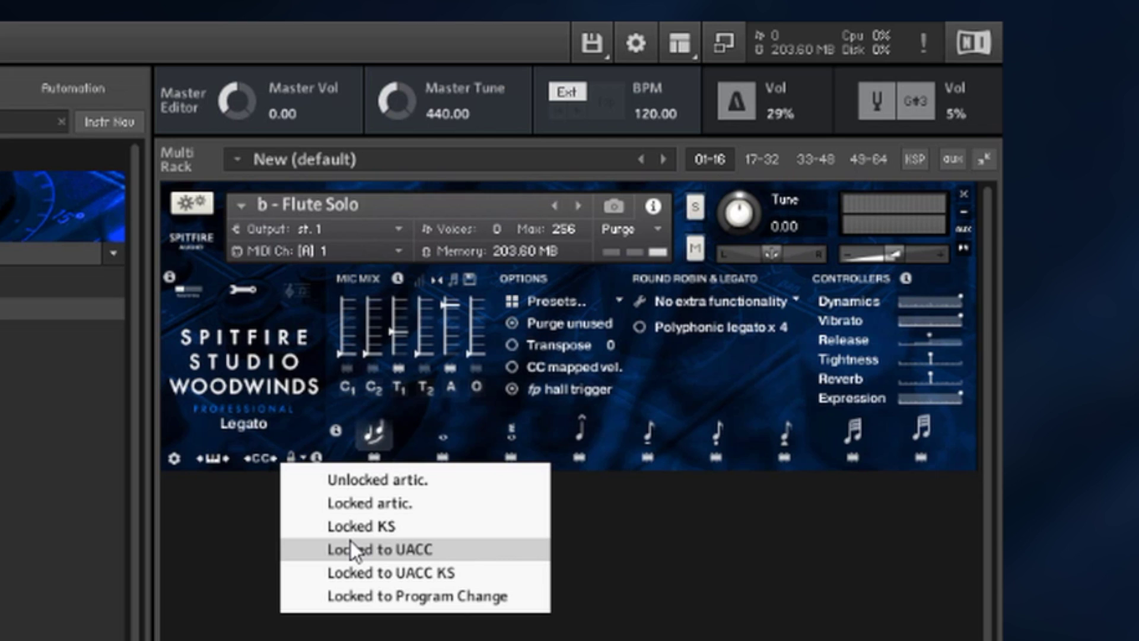
left_click(327, 522)
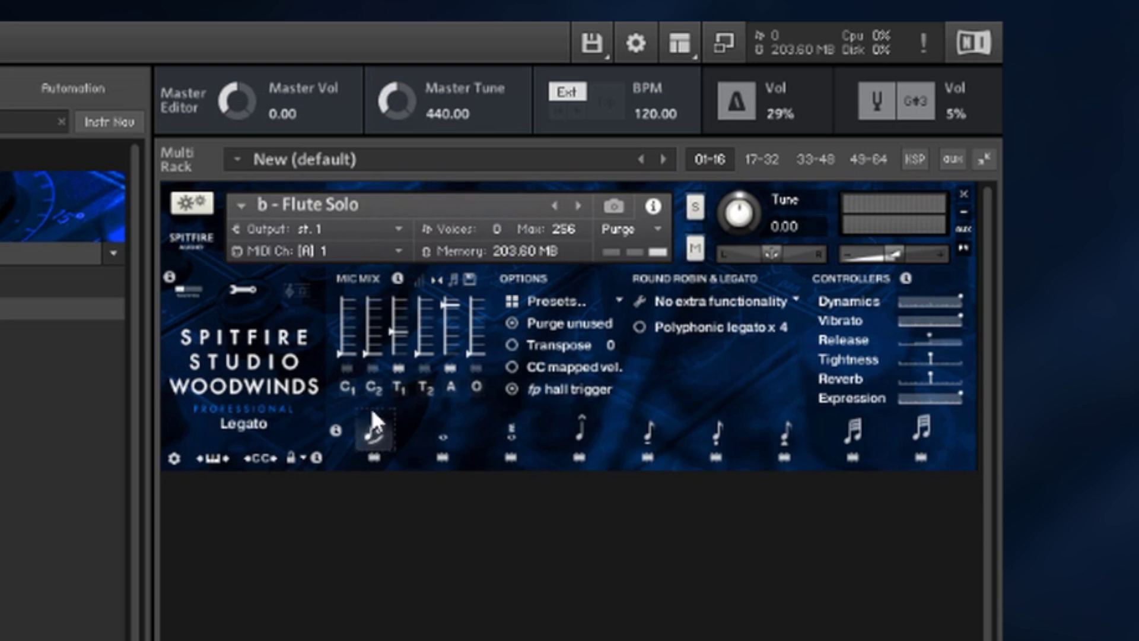
Select the Tenuto articulation and add a half note and a quarter note to the Ostinatum pattern.
left_click(642, 426)
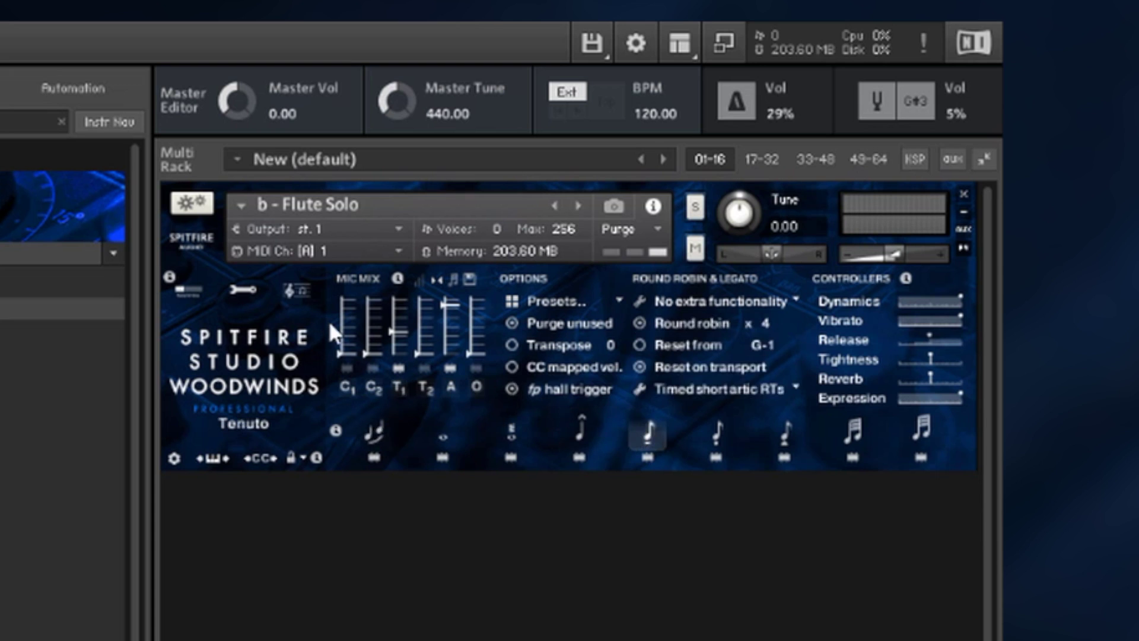
left_click(295, 294)
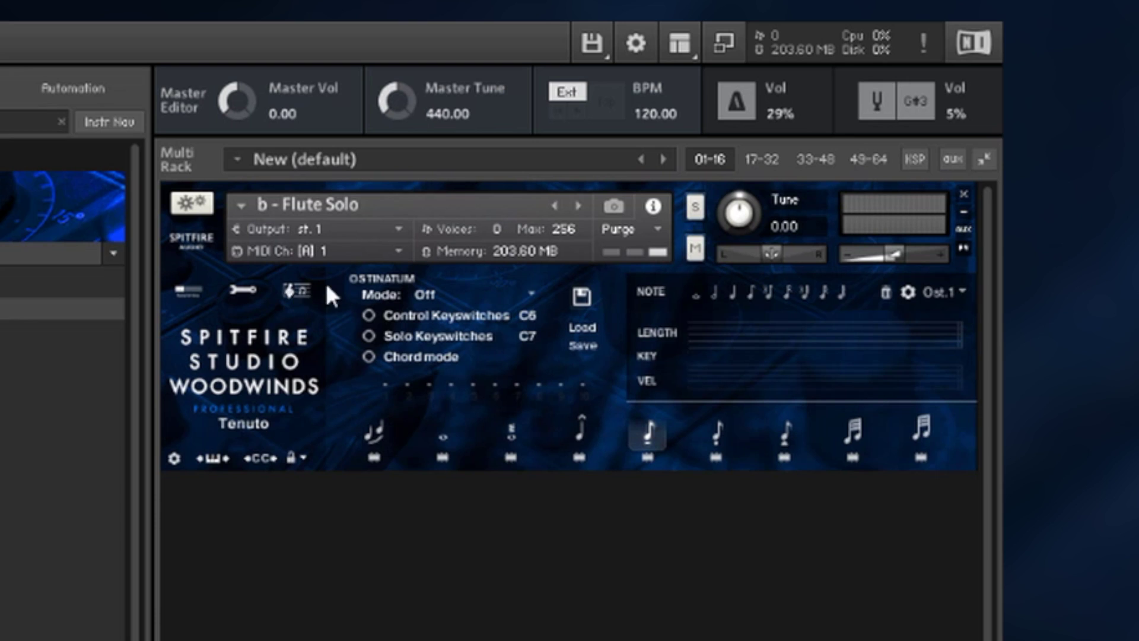
left_click(712, 295)
left_click(731, 295)
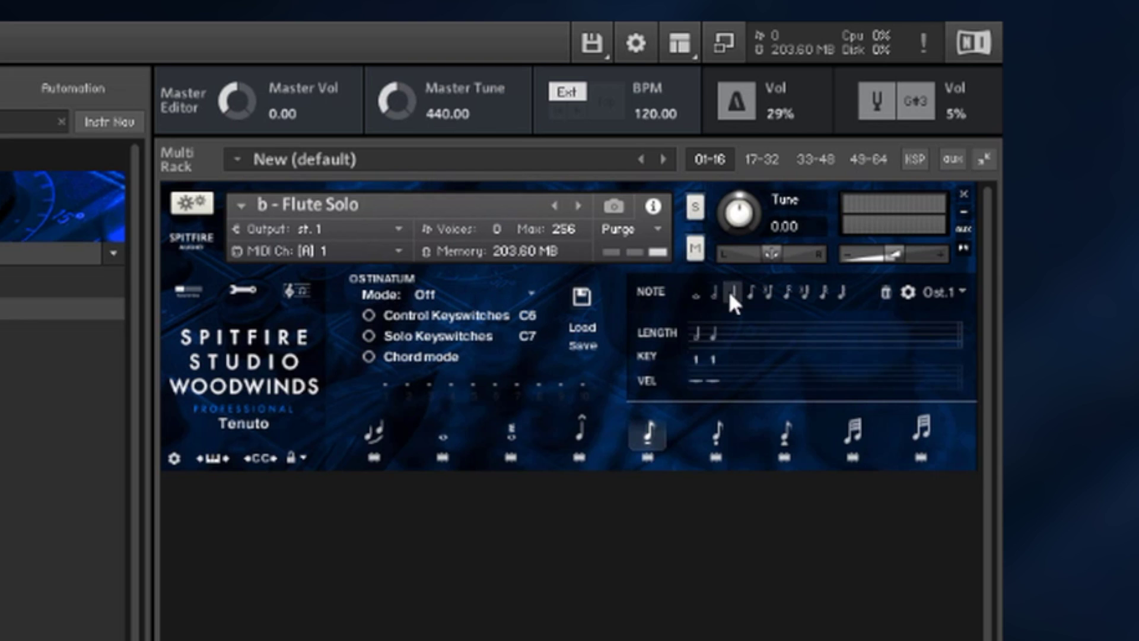